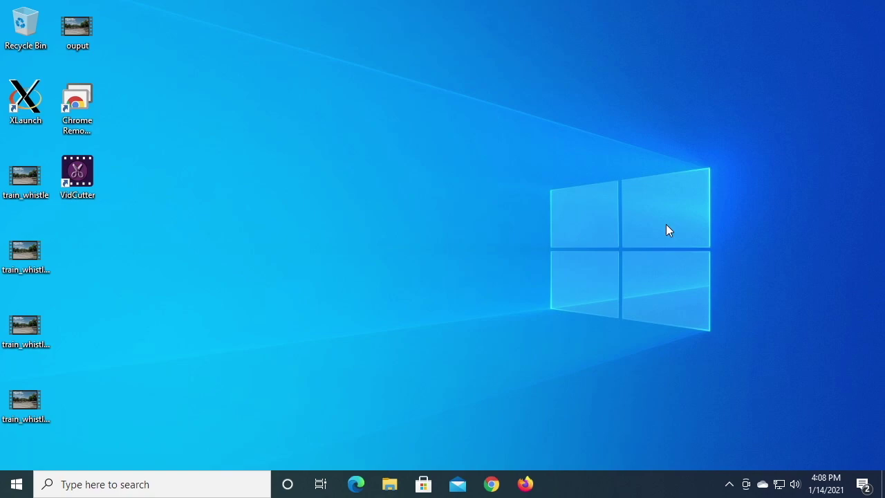
# Step: Launch Chrome, search for 'openspeedtest' and open the OpenSpeedTest website
pyautogui.click(491, 483)
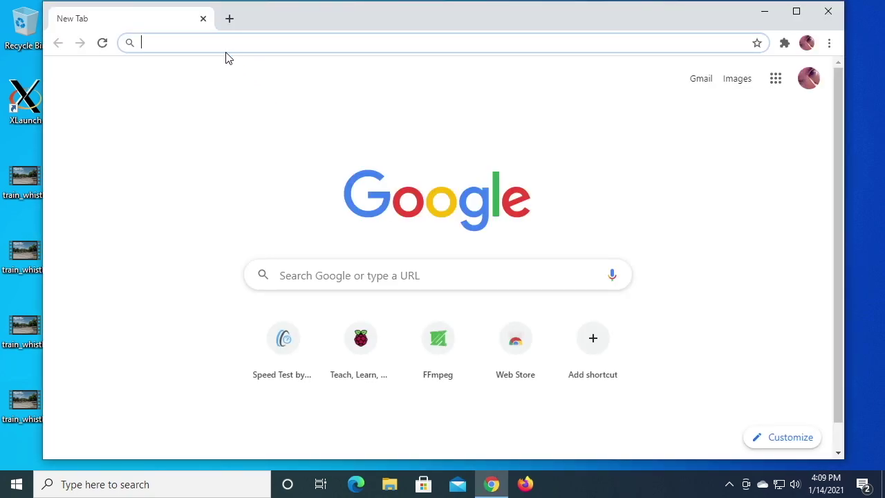
pyautogui.write('openspeedtest')
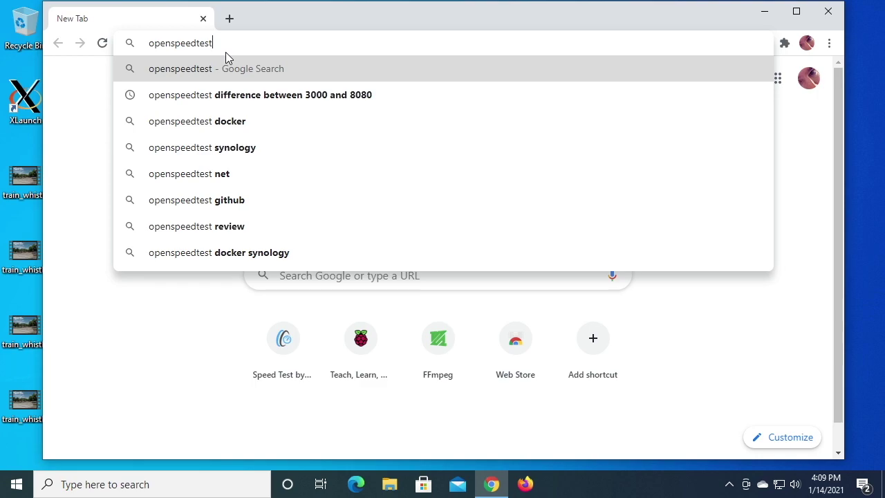
pyautogui.press('Return')
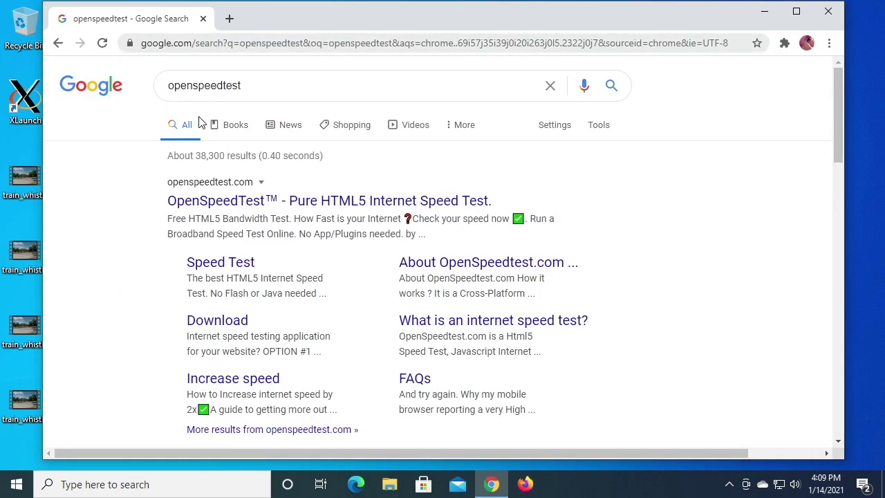
pyautogui.click(236, 200)
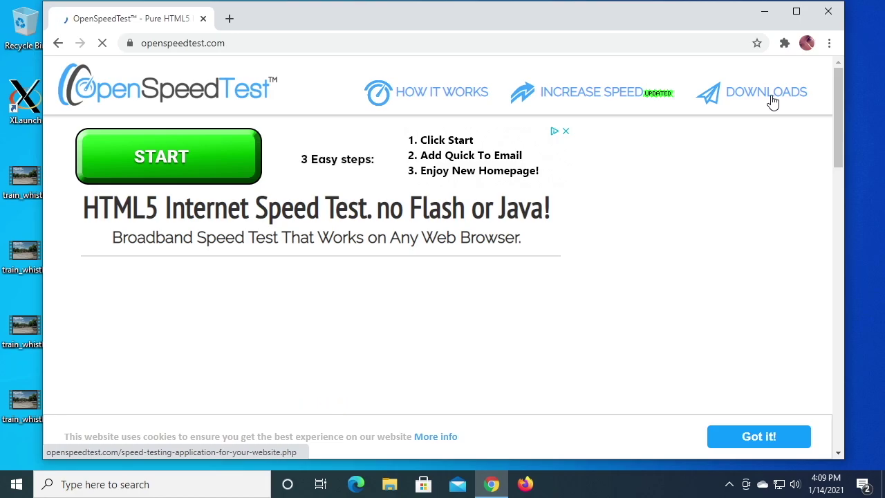
# Step: Download HTML5-Network-Speed-Test-Windows.exe (65.6 MB) from the OpenSpeedTest downloads page
pyautogui.click(772, 102)
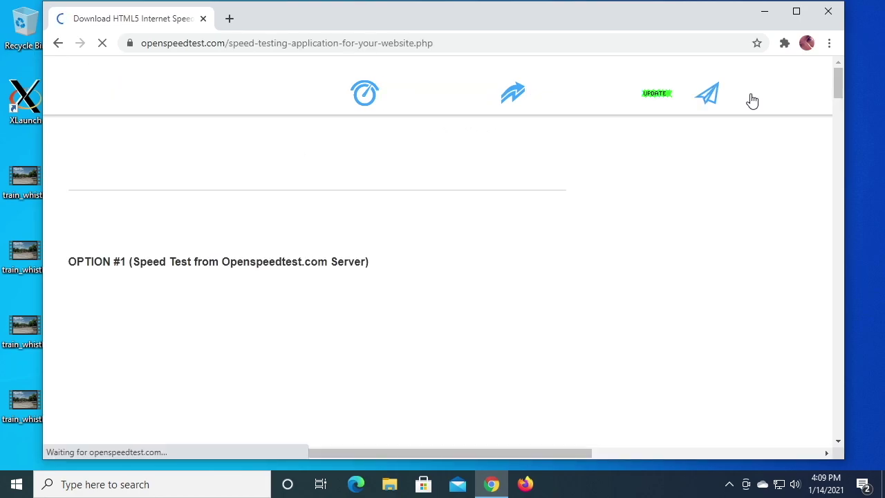
pyautogui.moveTo(839, 94); pyautogui.dragTo(836, 457)
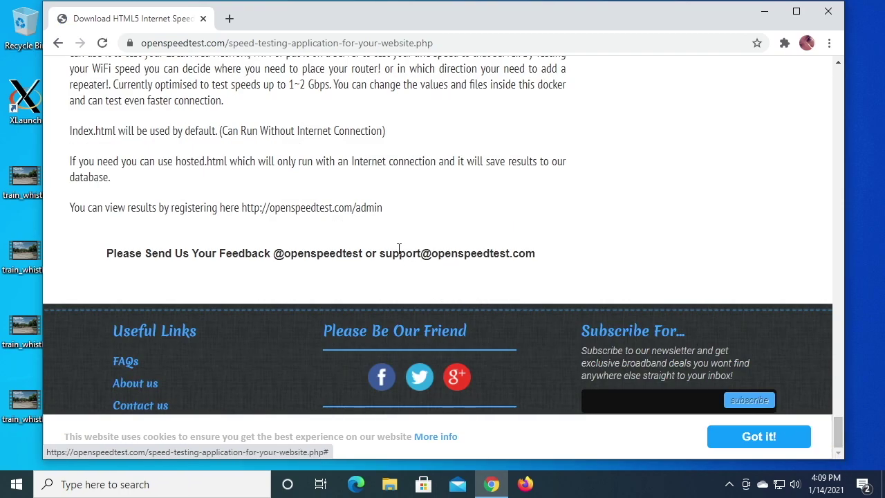
pyautogui.scroll(5, 378, 239)
pyautogui.scroll(3, 379, 239)
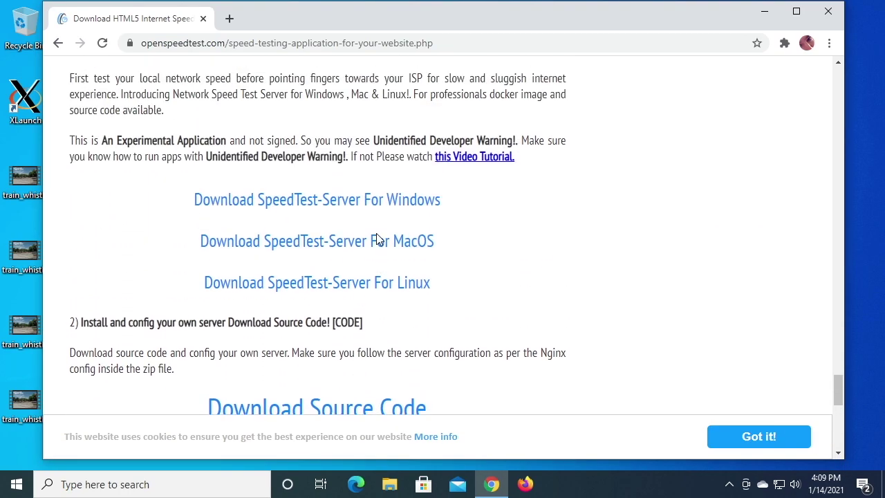
pyautogui.click(282, 206)
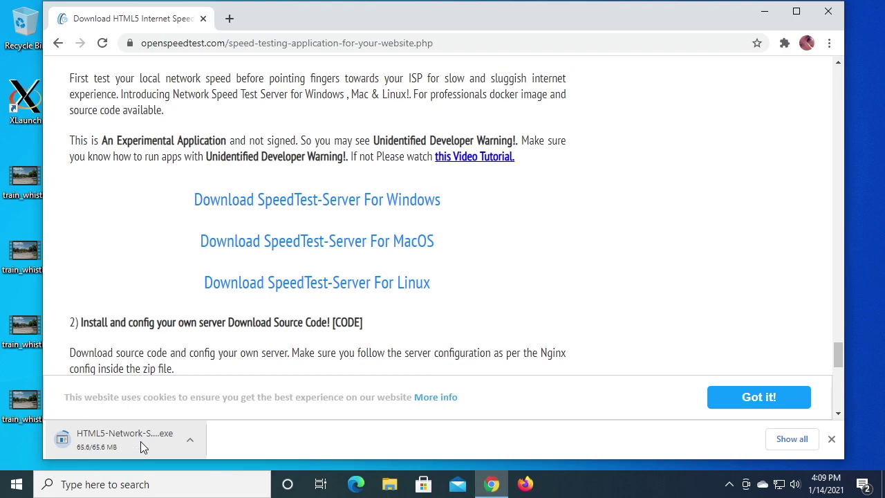
pyautogui.click(17, 484)
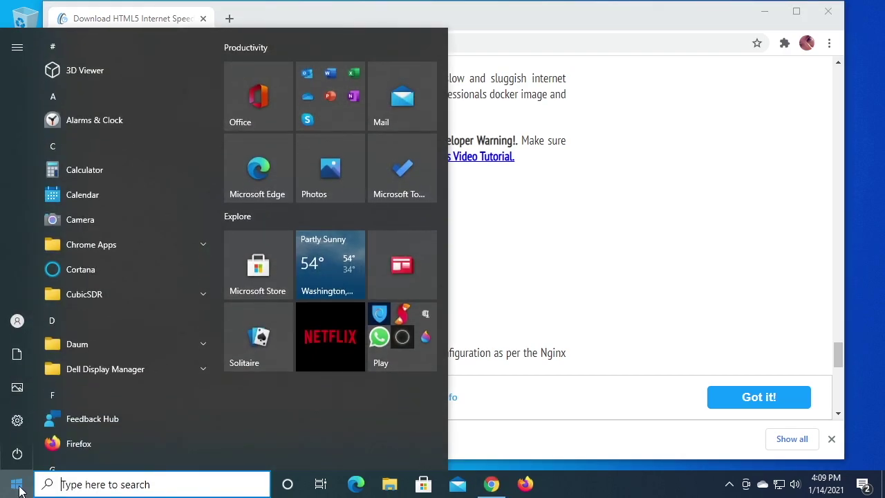
# Step: Review pending and downloading updates under Settings > Update & Security, then close Settings
pyautogui.click(16, 420)
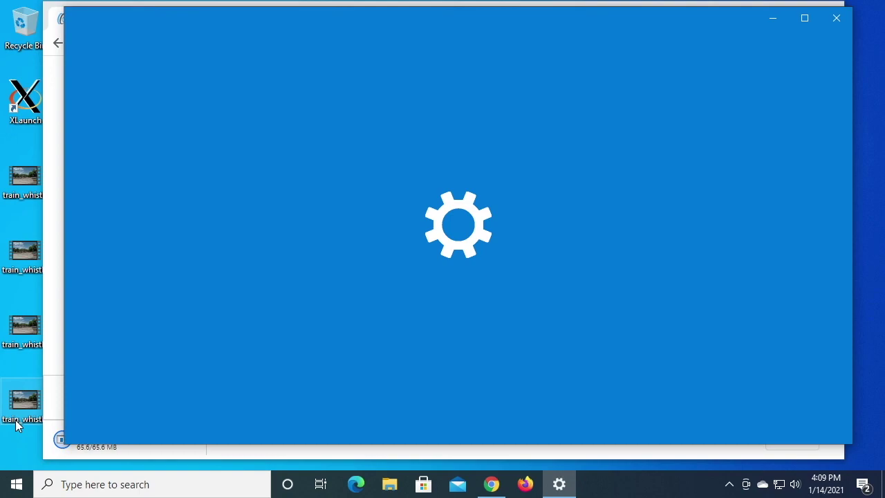
pyautogui.scroll(-1, 424, 352)
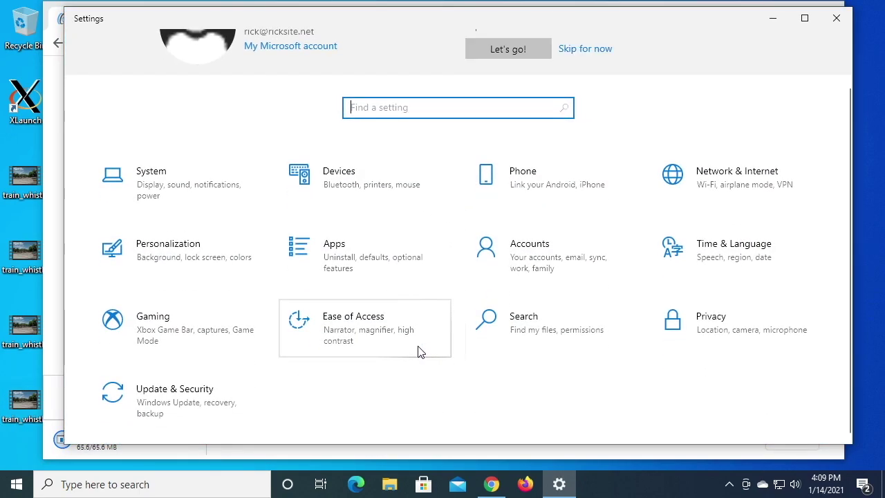
pyautogui.click(138, 399)
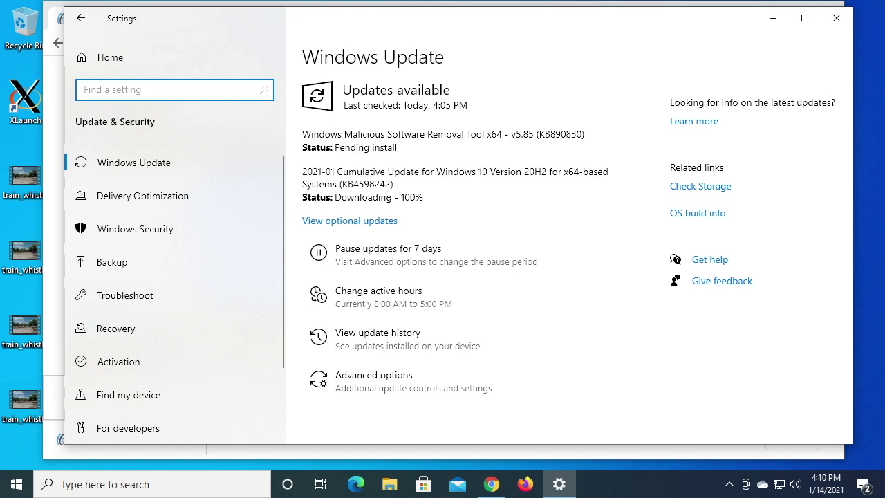
pyautogui.click(837, 18)
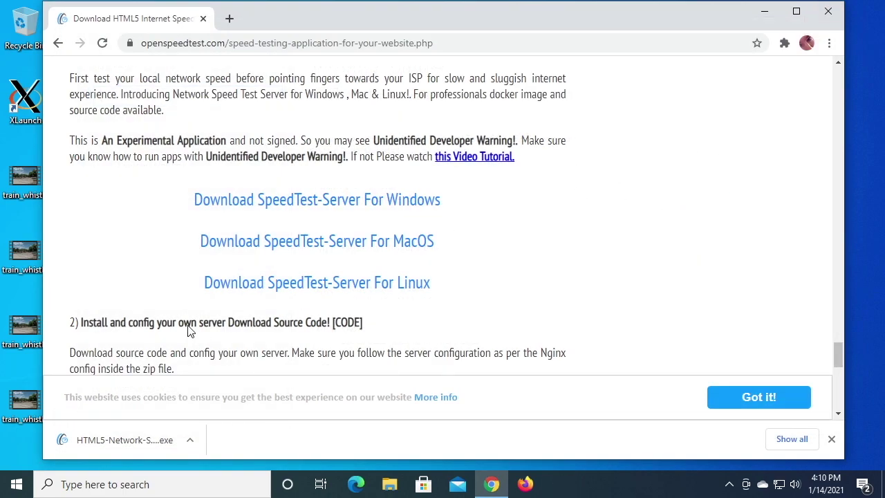
# Step: Close Chrome and run HTML5-Network-Speed-Test-Windows from the Downloads folder in File Explorer
pyautogui.click(150, 456)
pyautogui.click(829, 10)
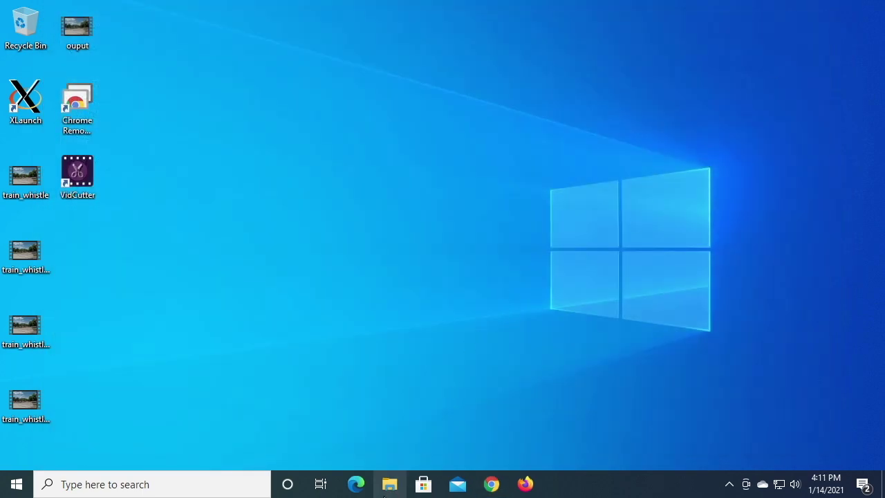
pyautogui.click(390, 484)
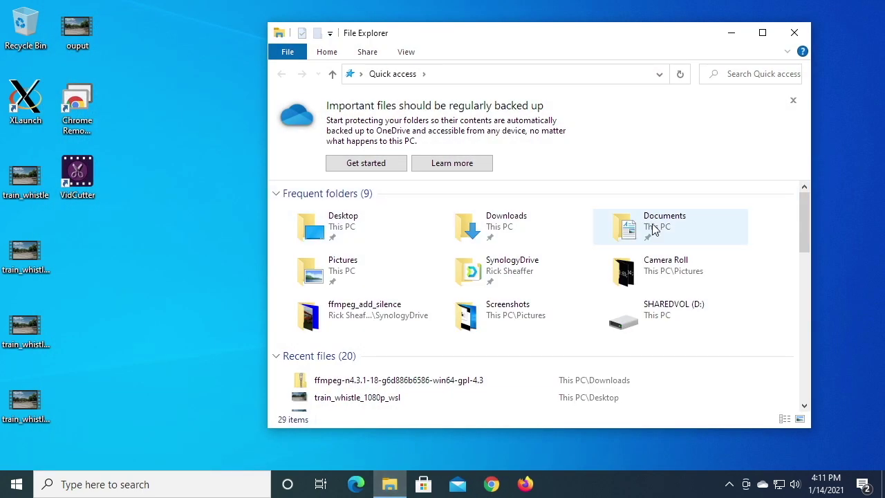
pyautogui.doubleClick(491, 220)
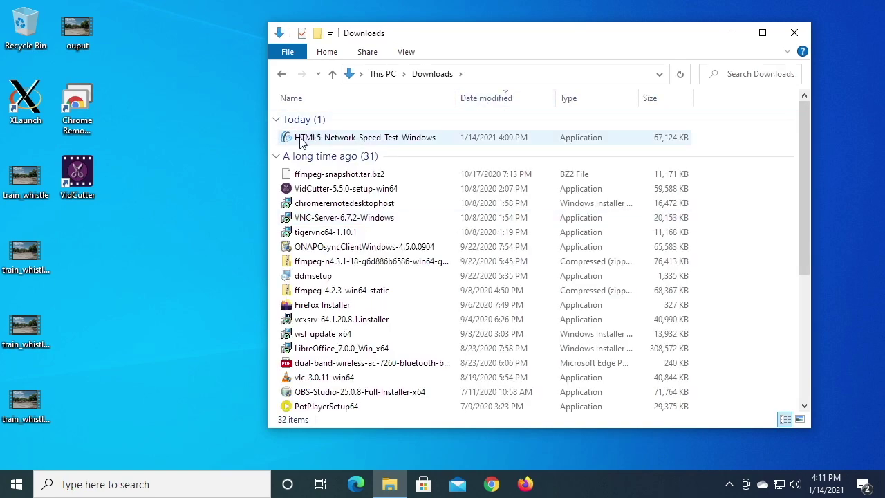
pyautogui.moveTo(330, 141)
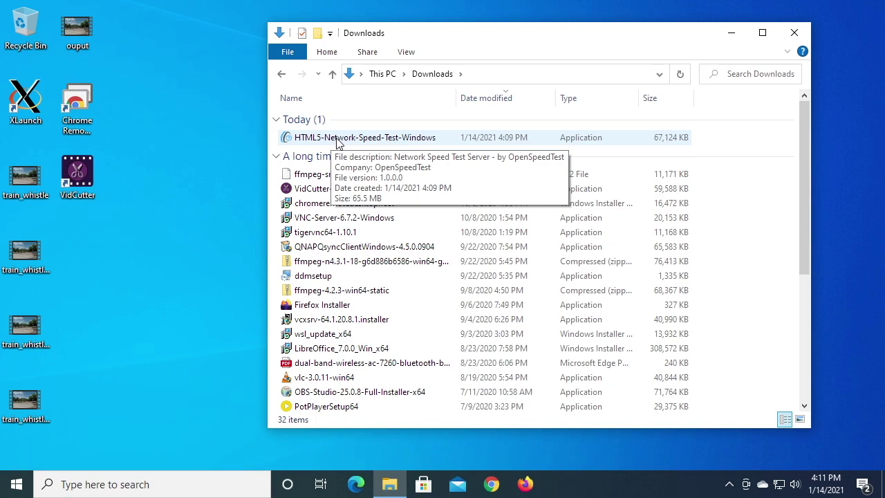
pyautogui.doubleClick(336, 140)
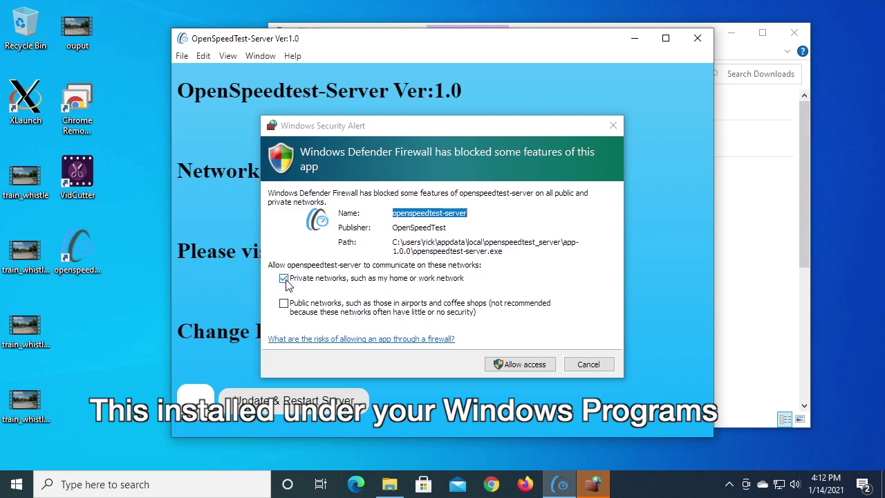
pyautogui.click(525, 365)
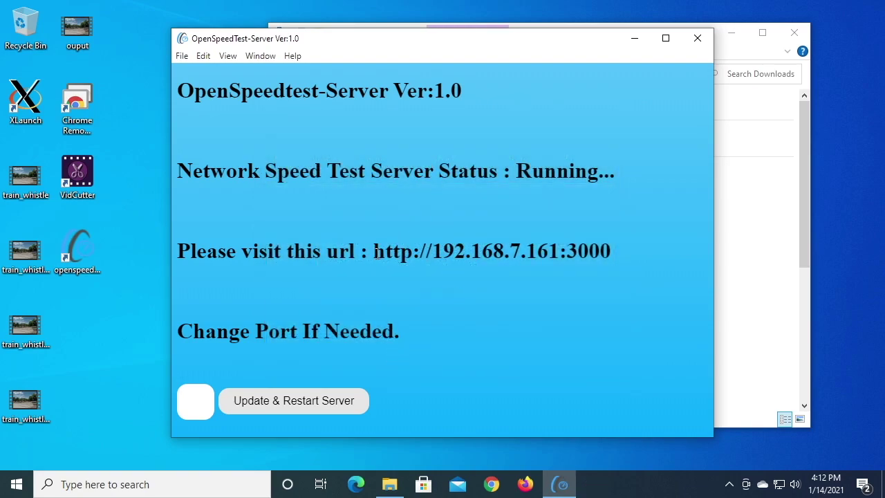
pyautogui.moveTo(375, 252); pyautogui.dragTo(652, 267)
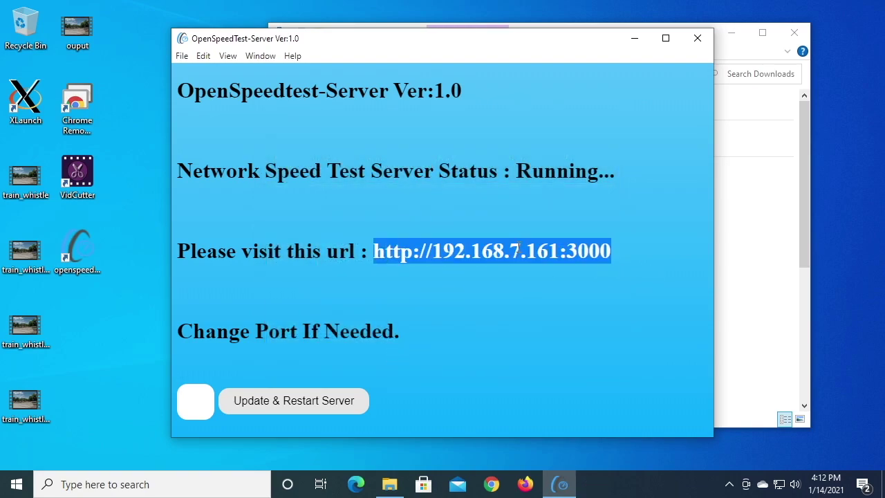
pyautogui.click(202, 56)
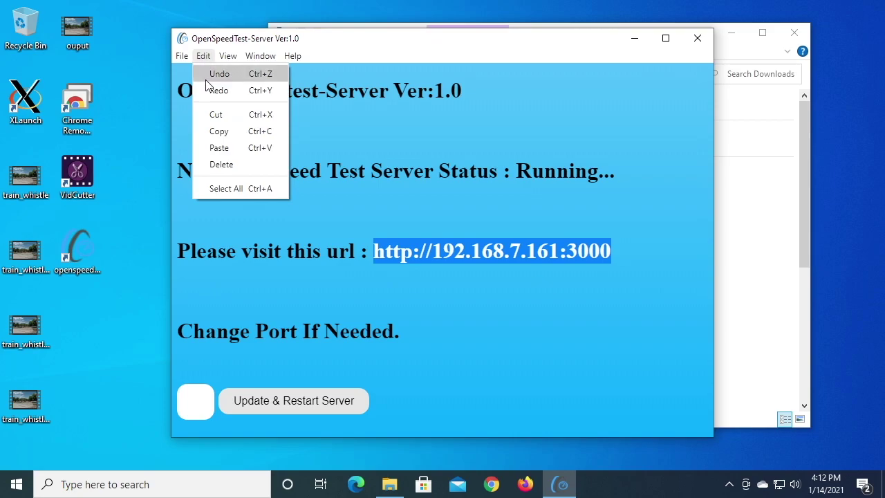
pyautogui.click(218, 132)
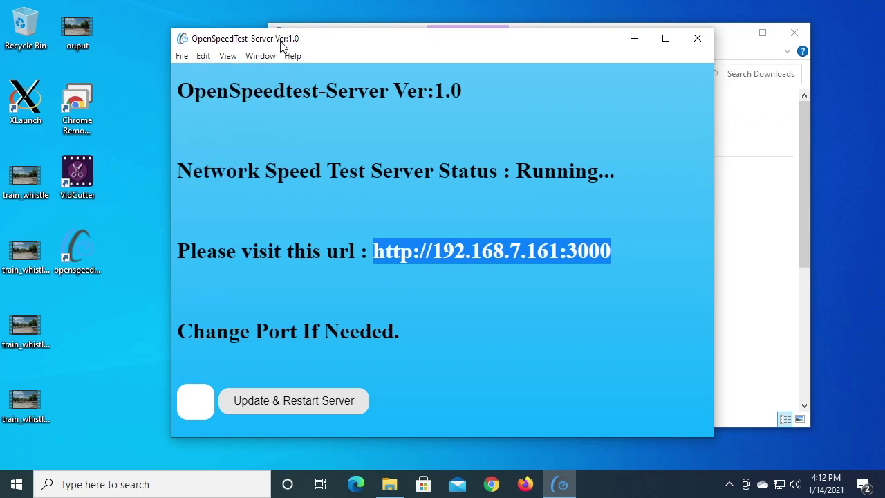
pyautogui.click(756, 196)
pyautogui.click(727, 32)
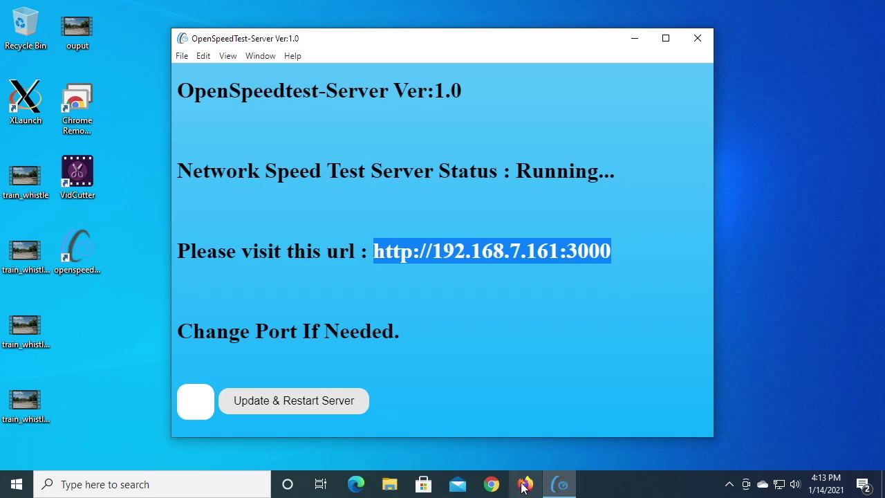
# Step: Load 192.168.7.161:3000 in Chrome and run the test: 842.2 Mbps download, 1436.0 upload
pyautogui.click(491, 484)
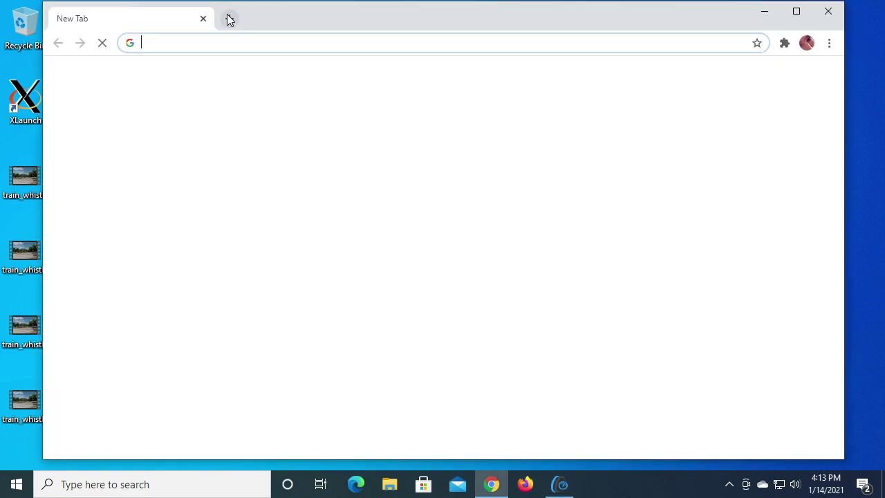
pyautogui.rightClick(217, 43)
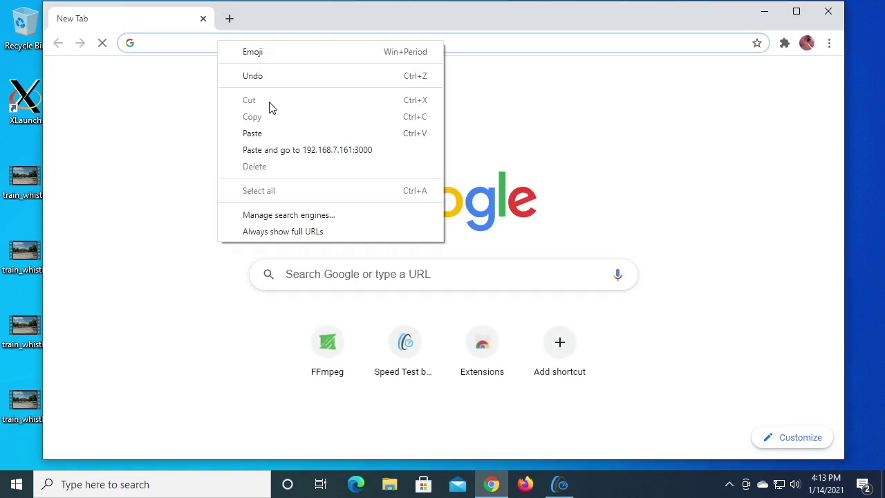
pyautogui.click(281, 150)
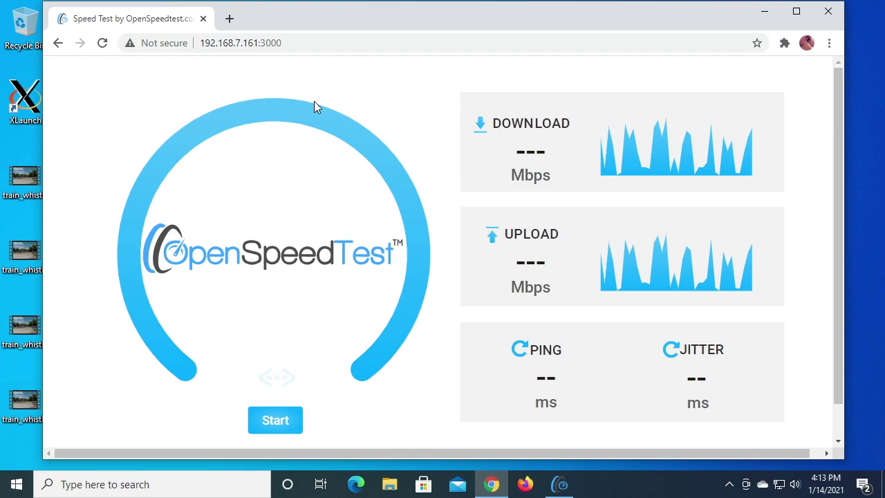
pyautogui.click(279, 420)
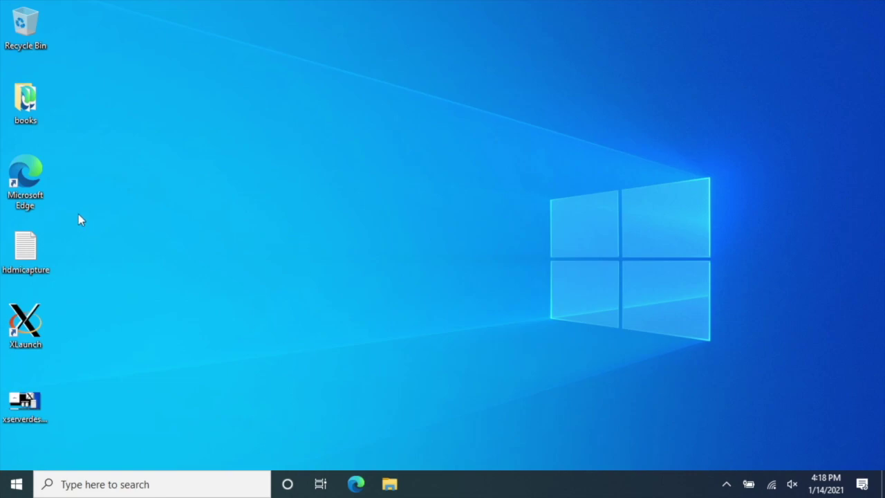
# Step: Load 192.168.7.161:3000 in Edge and start a speed test
pyautogui.doubleClick(28, 173)
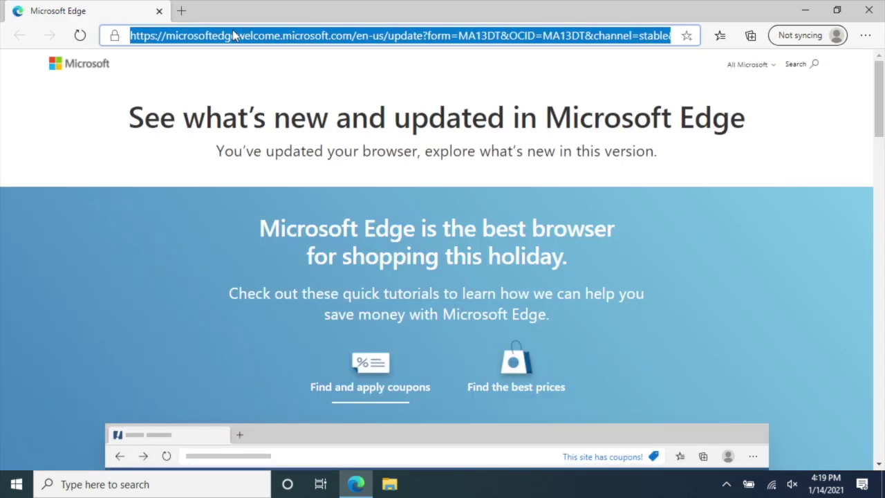
pyautogui.write('192.168.7.')
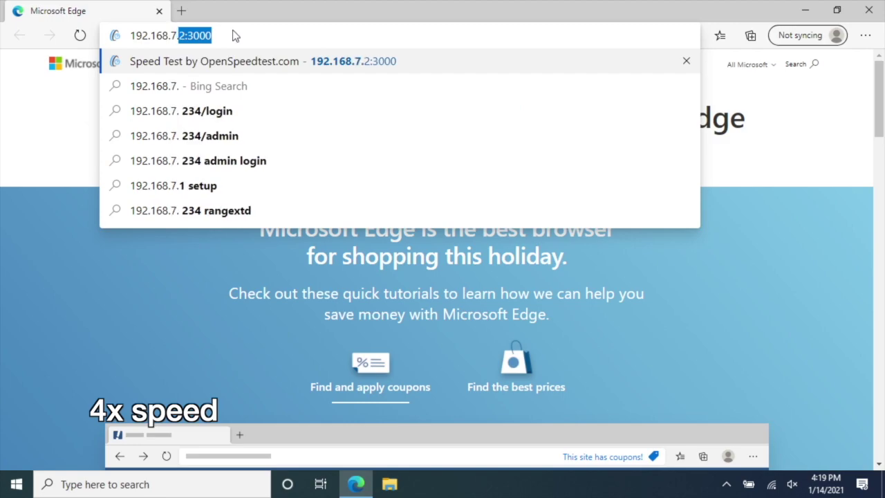
pyautogui.write('161:3000')
pyautogui.press('Return')
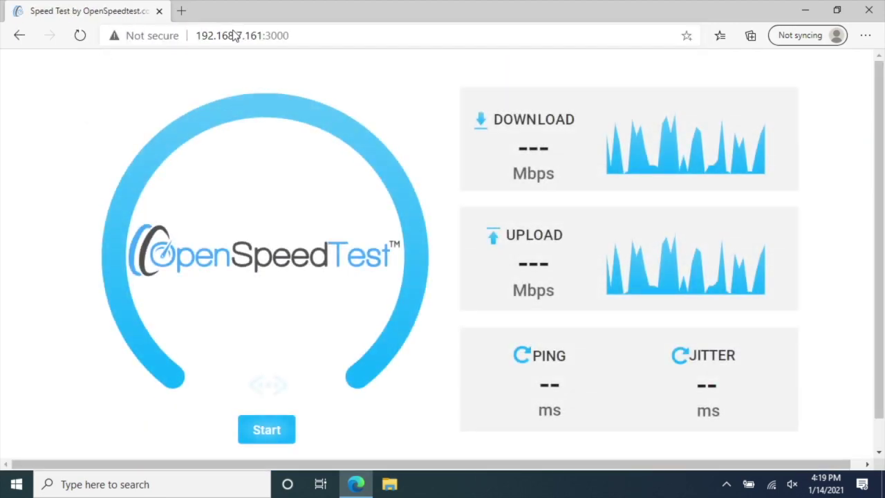
pyautogui.click(276, 431)
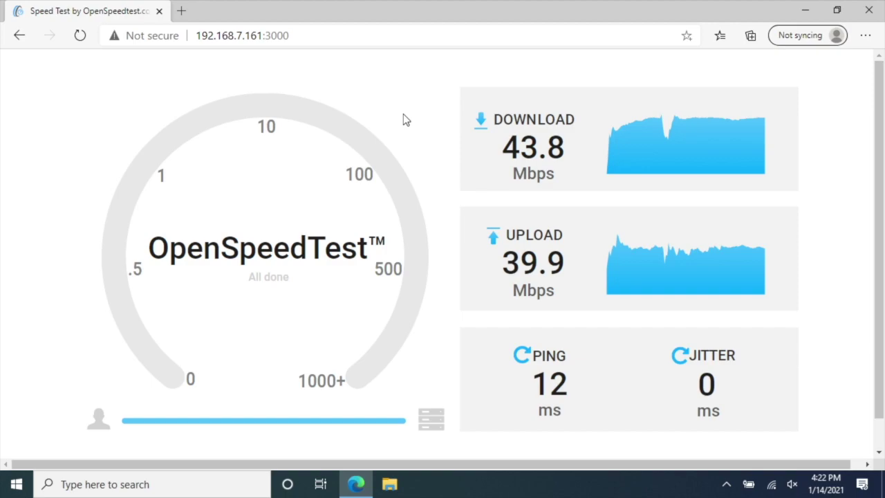
# Step: Reload the OpenSpeedTest page in Edge and start the test again
pyautogui.click(80, 44)
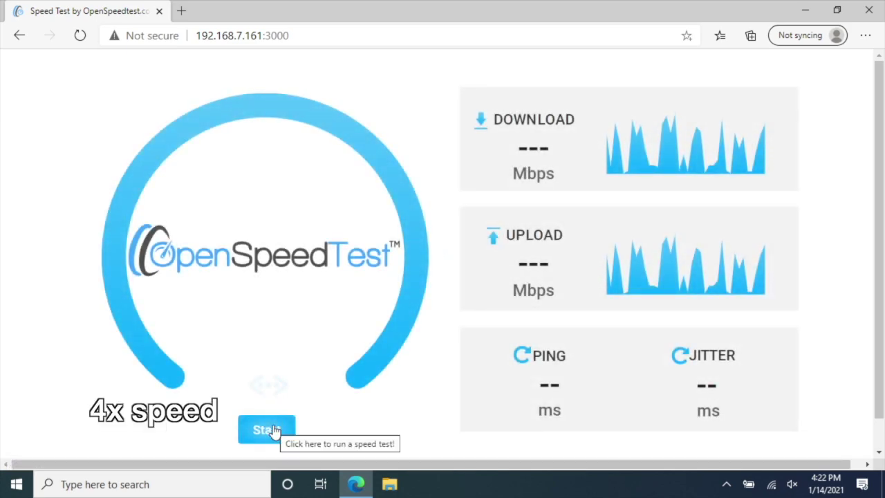
pyautogui.click(274, 429)
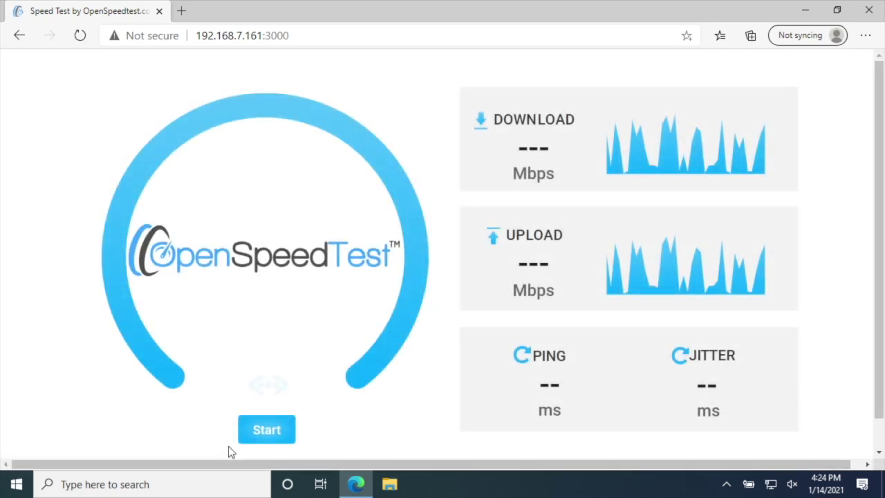
# Step: Start another OpenSpeedTest run in Edge
pyautogui.click(269, 444)
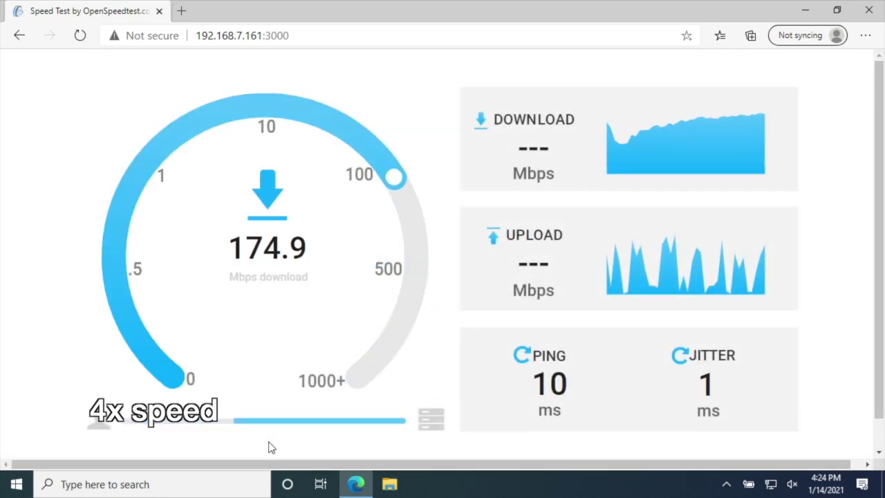